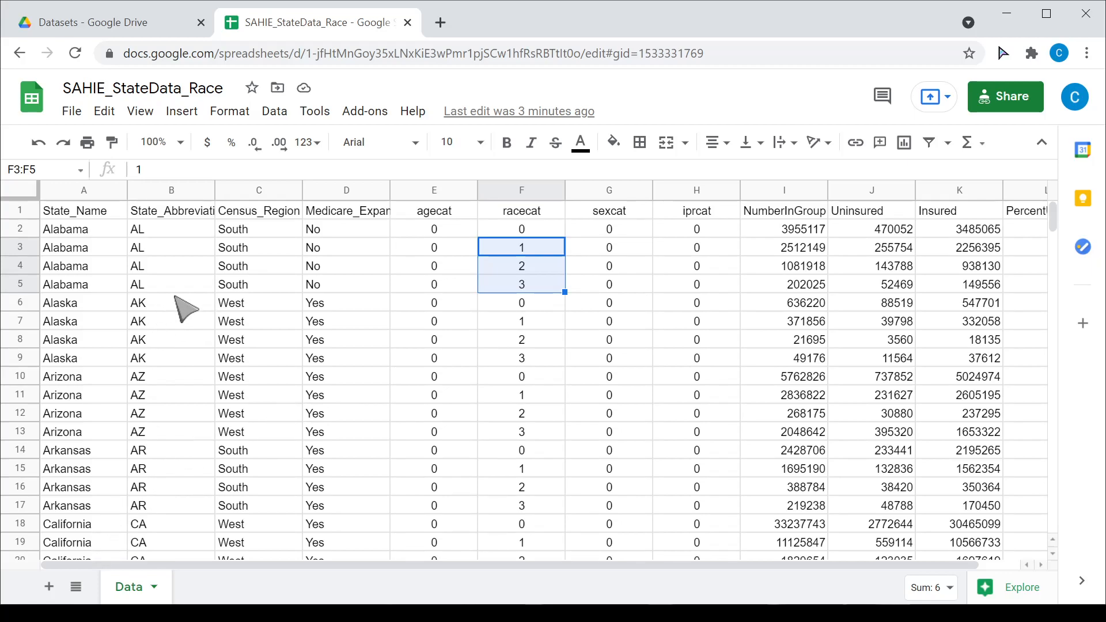
# - Create a pivot table on a new sheet from all the rows of the Data sheet, using the range Data!1:205
pyautogui.click(27, 194)
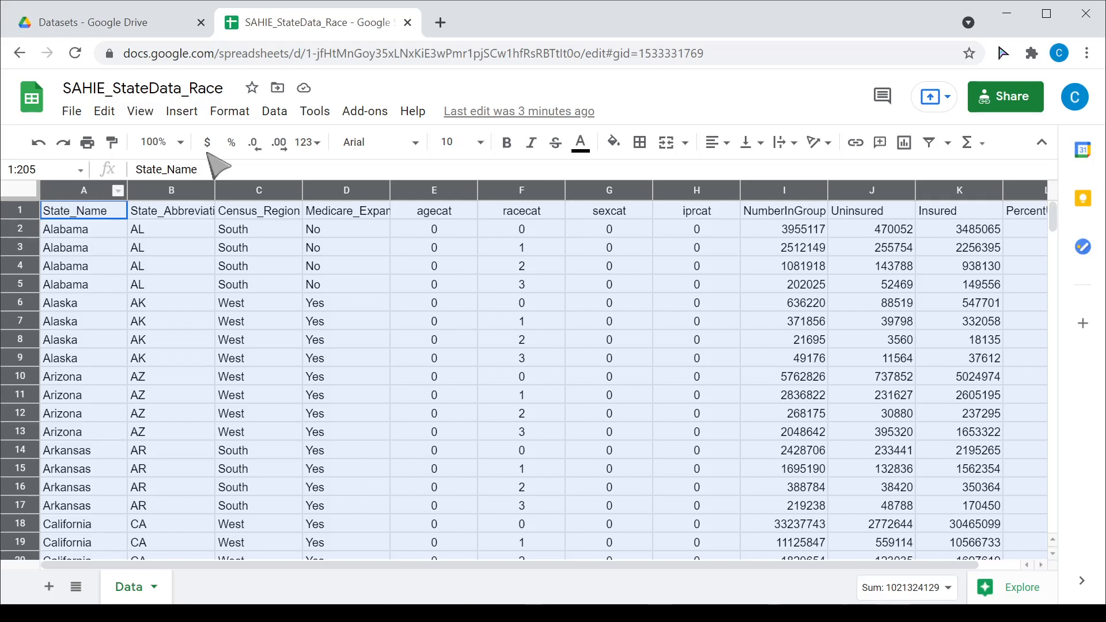
pyautogui.click(282, 118)
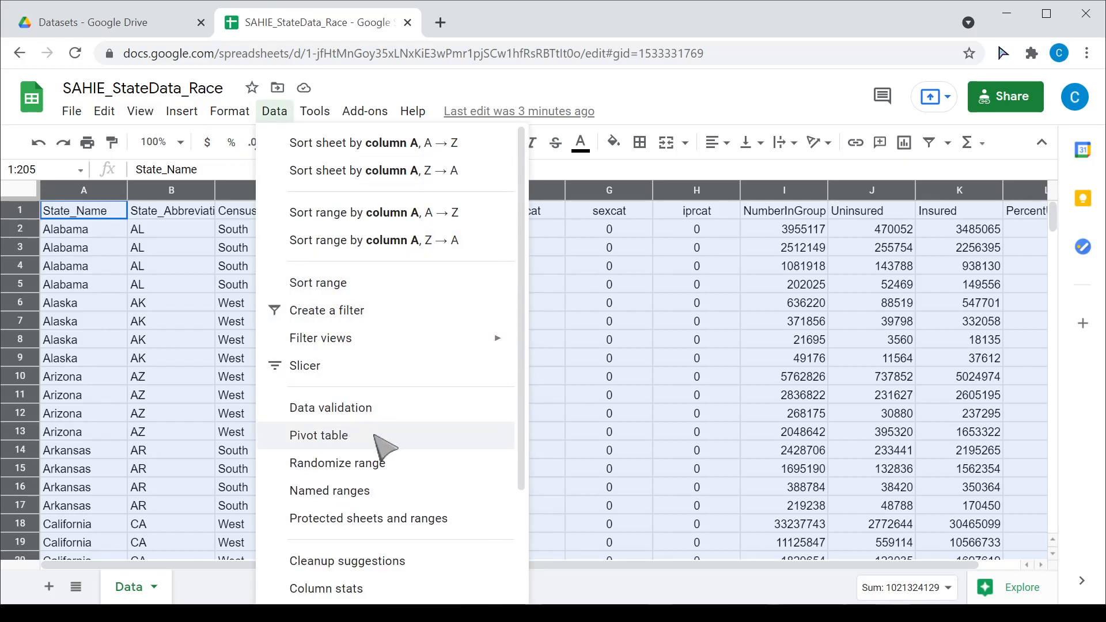
pyautogui.click(426, 435)
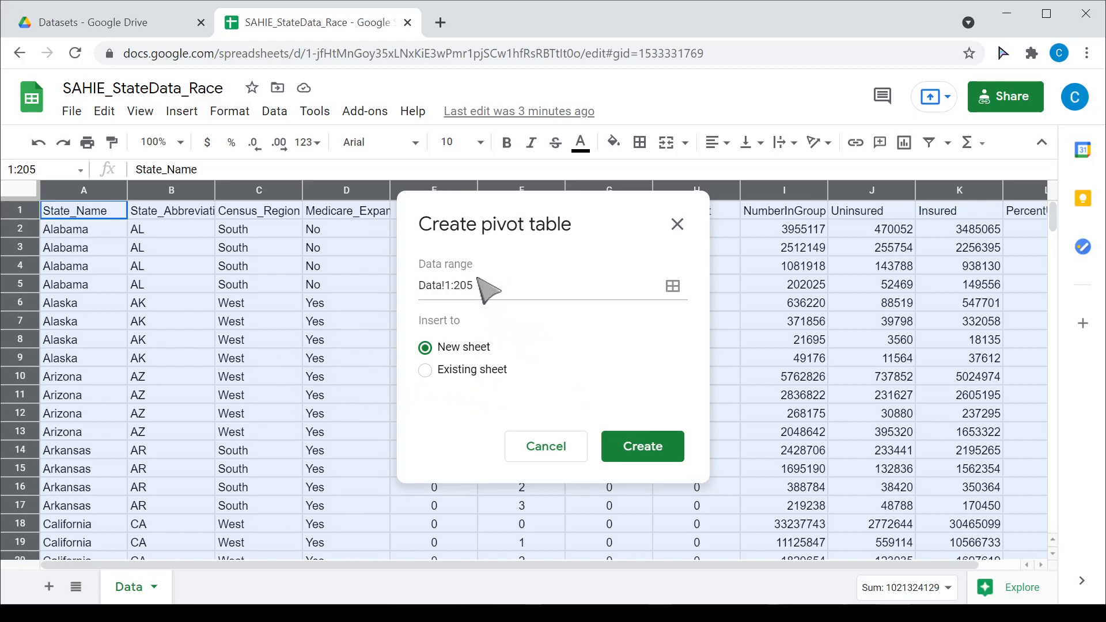
pyautogui.click(644, 451)
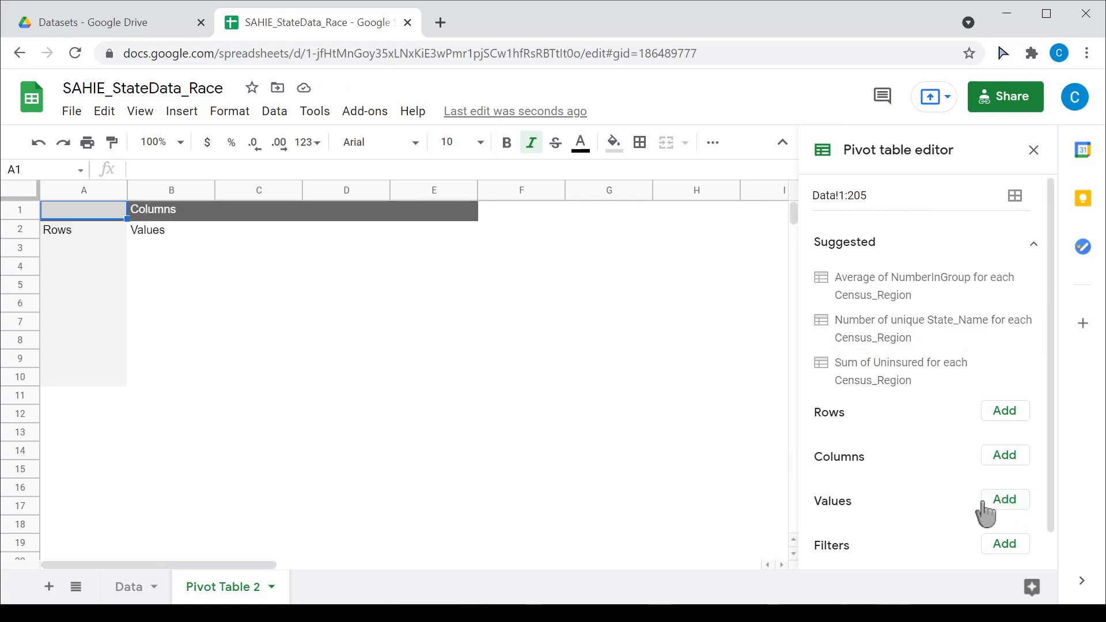
# - Add Uninsured and NumberInGroup as pivot table values summarized by SUM, and widen columns A and B to fit their headers
pyautogui.click(136, 589)
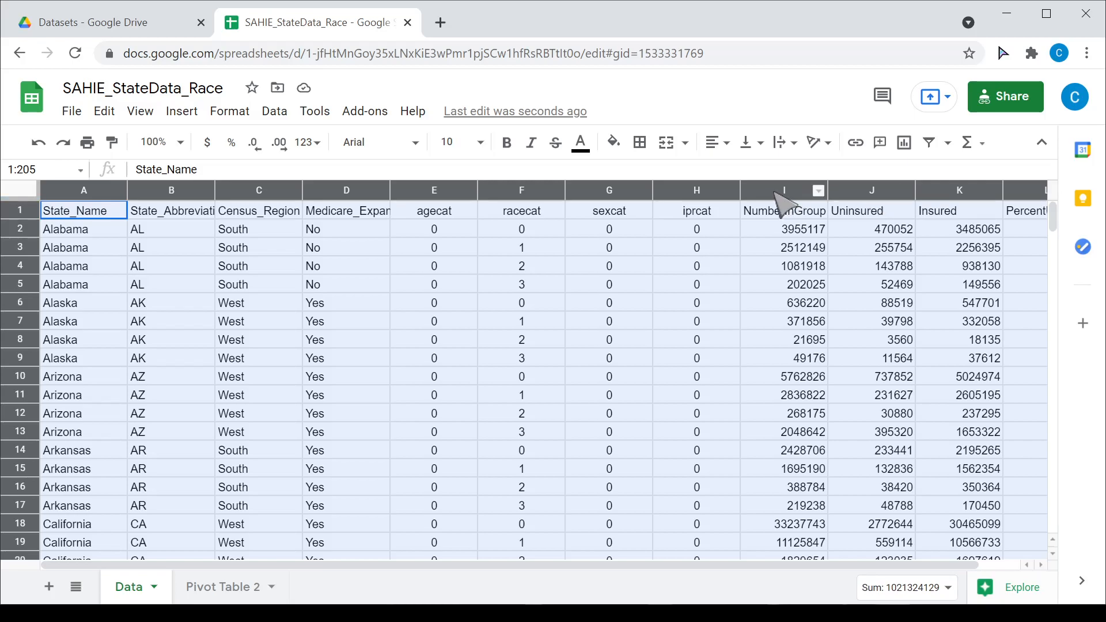
pyautogui.click(214, 588)
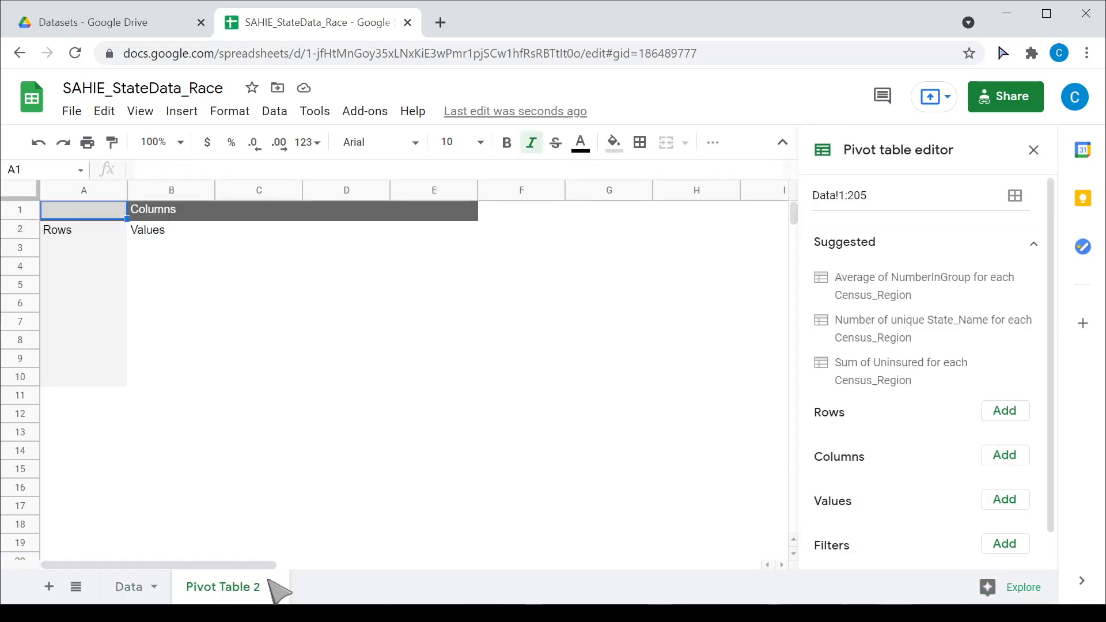
pyautogui.click(1008, 501)
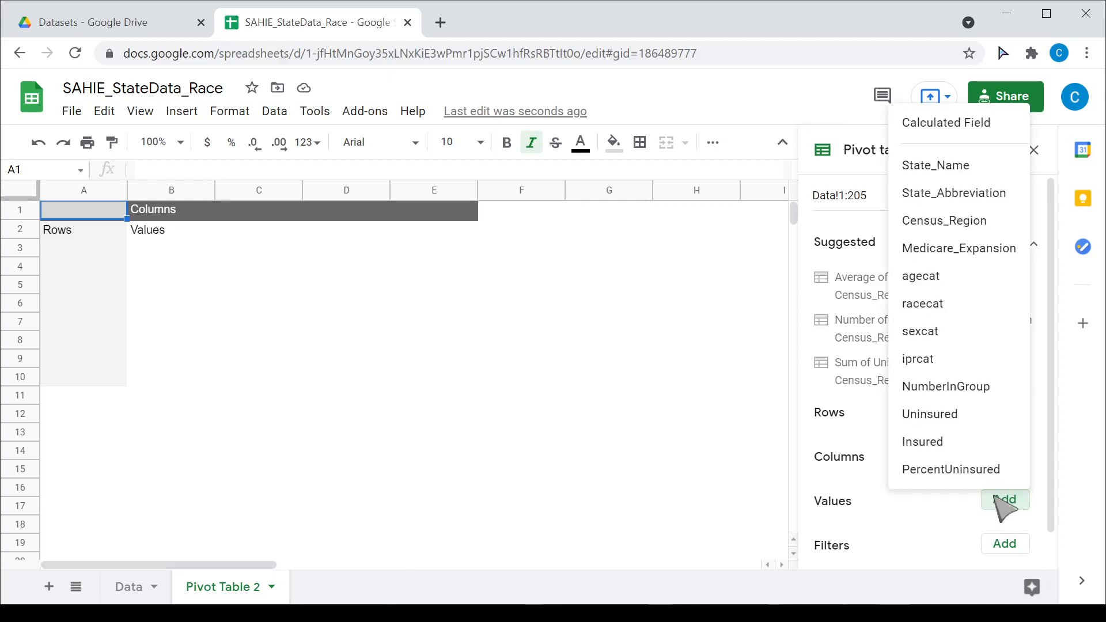
pyautogui.click(979, 426)
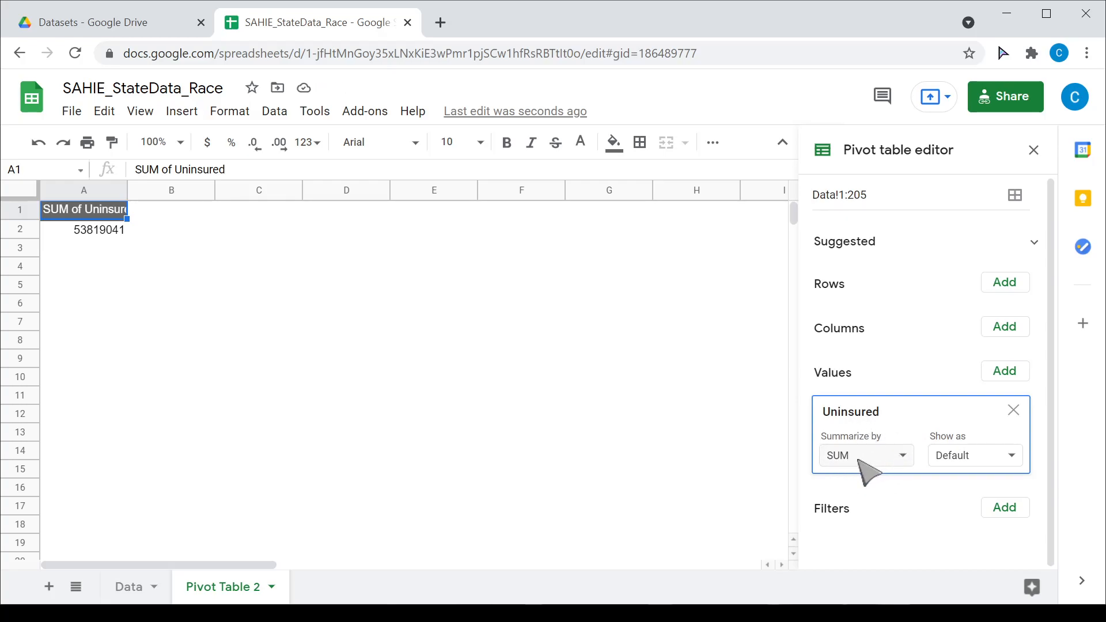
pyautogui.click(1005, 372)
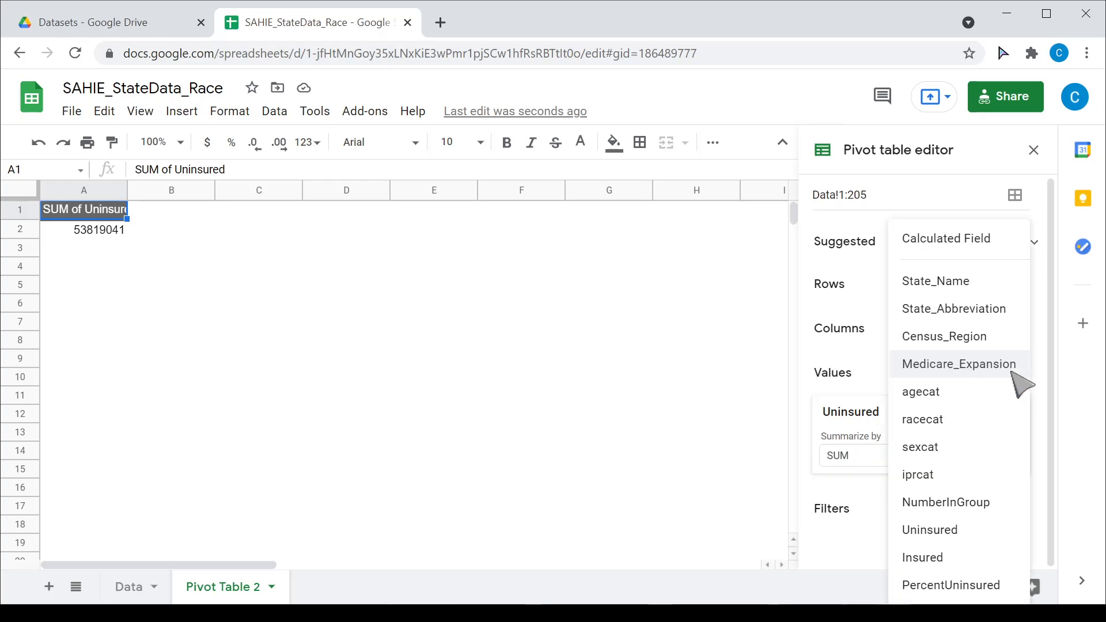
pyautogui.click(978, 502)
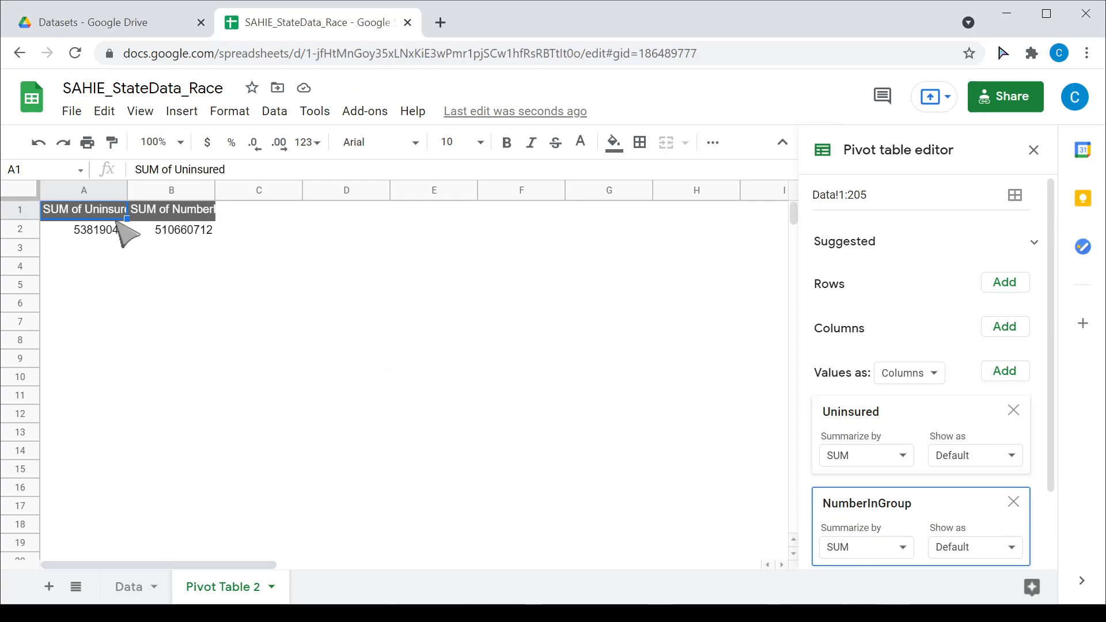
pyautogui.moveTo(126, 192); pyautogui.dragTo(166, 192)
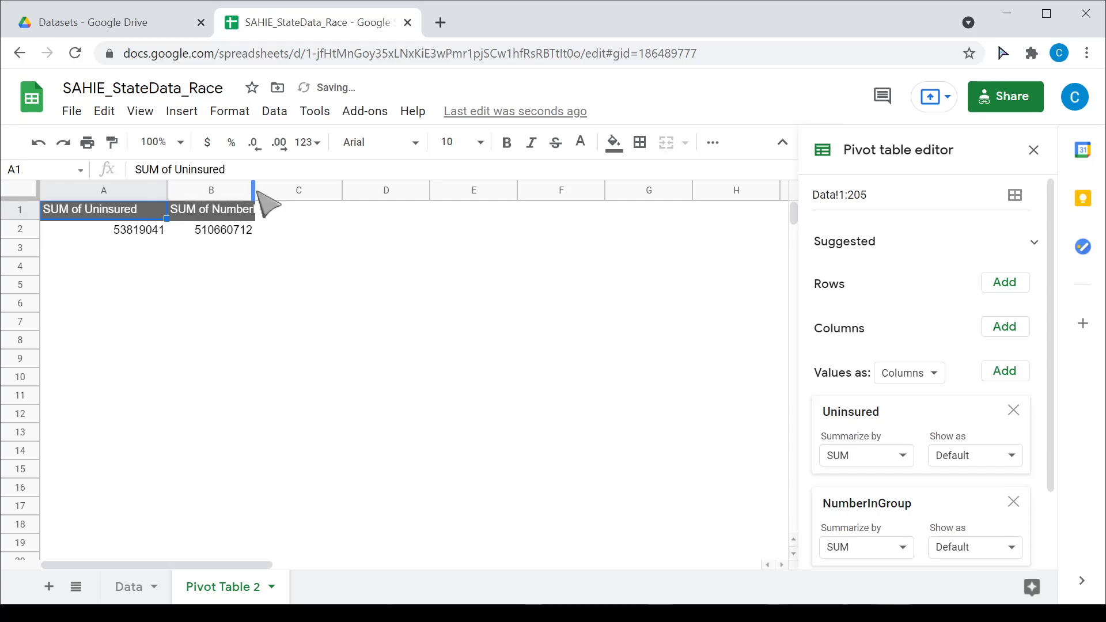
pyautogui.moveTo(254, 191); pyautogui.dragTo(306, 190)
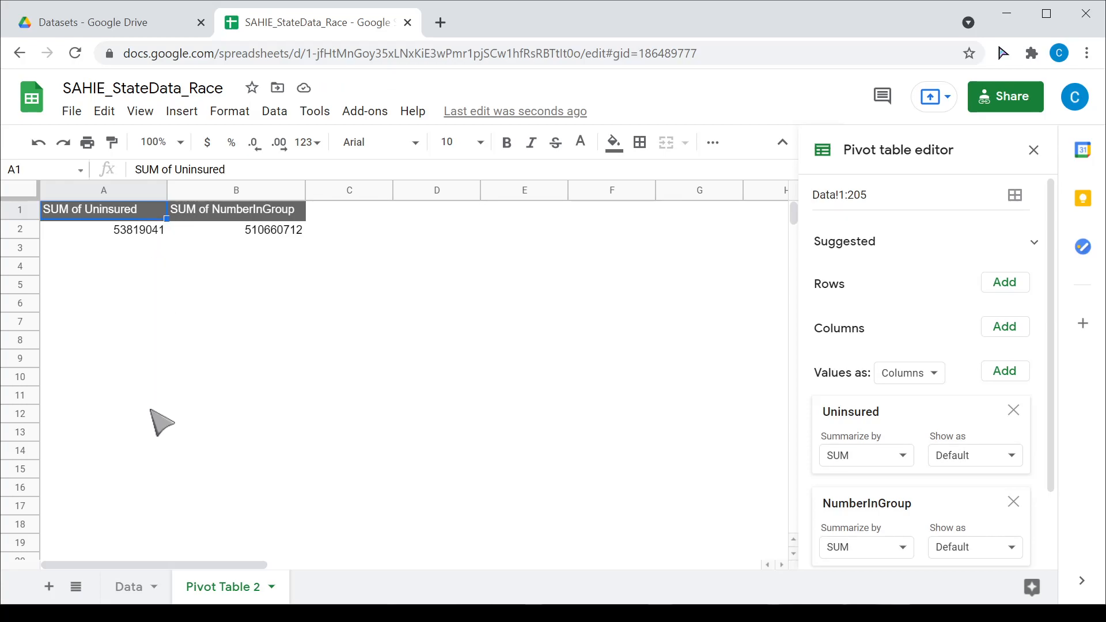
# - Review the racecat column on the Data sheet and add racecat as the pivot table's row grouping
pyautogui.click(131, 586)
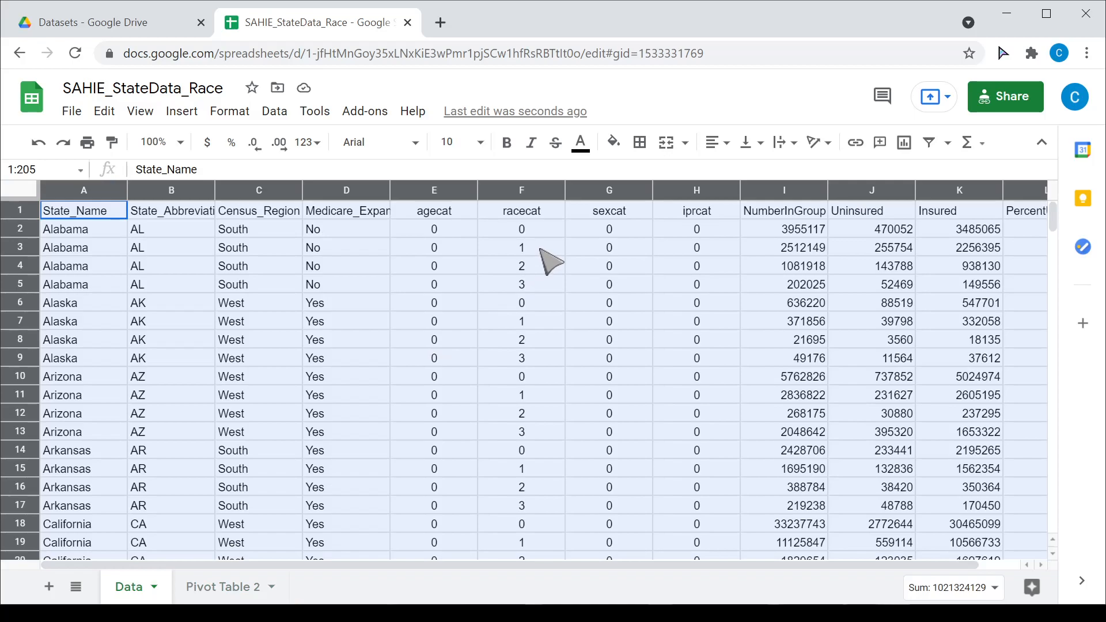
pyautogui.click(550, 288)
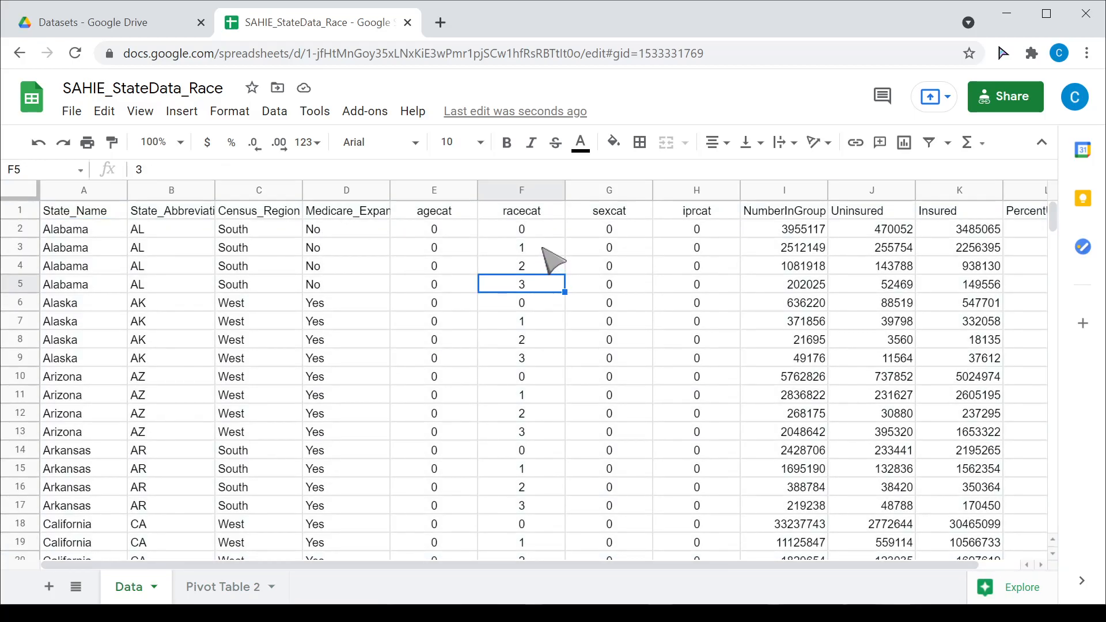
pyautogui.click(228, 587)
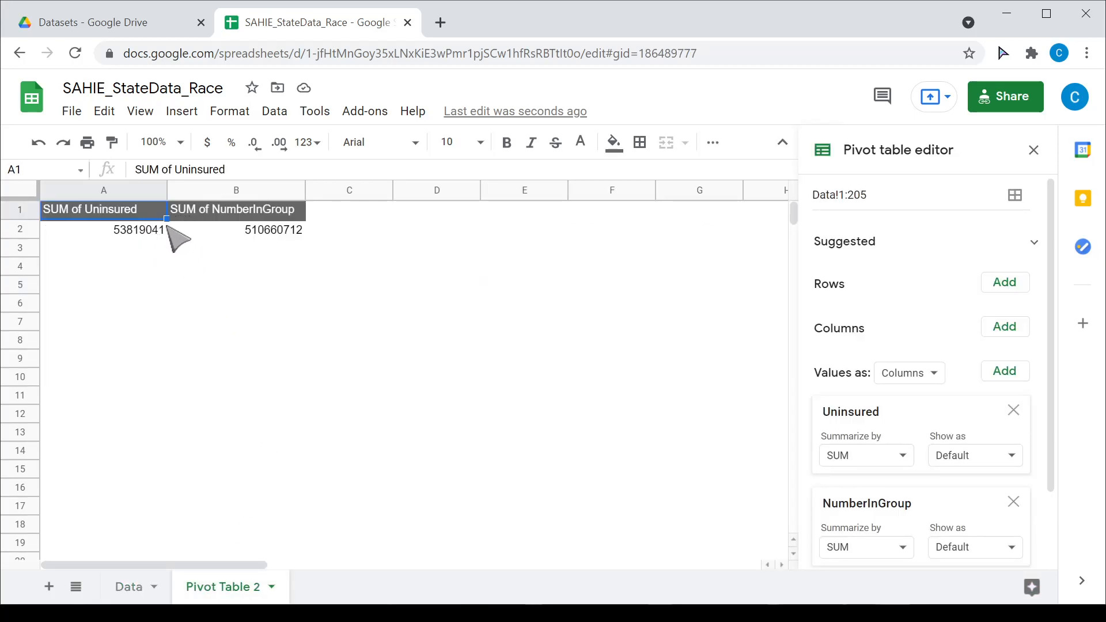
pyautogui.click(126, 587)
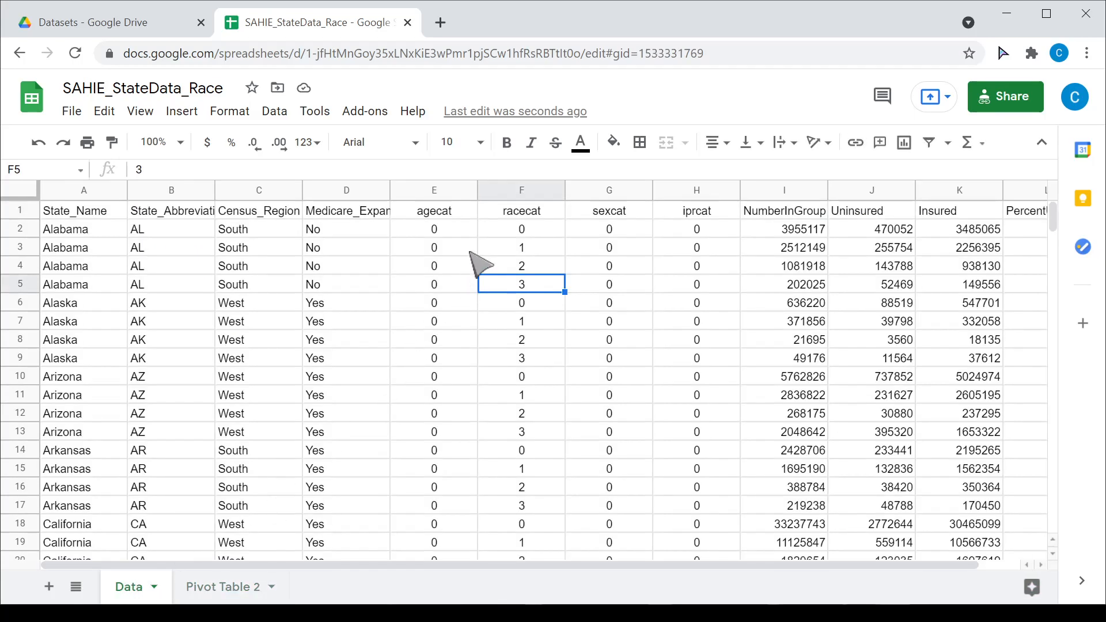
pyautogui.click(506, 190)
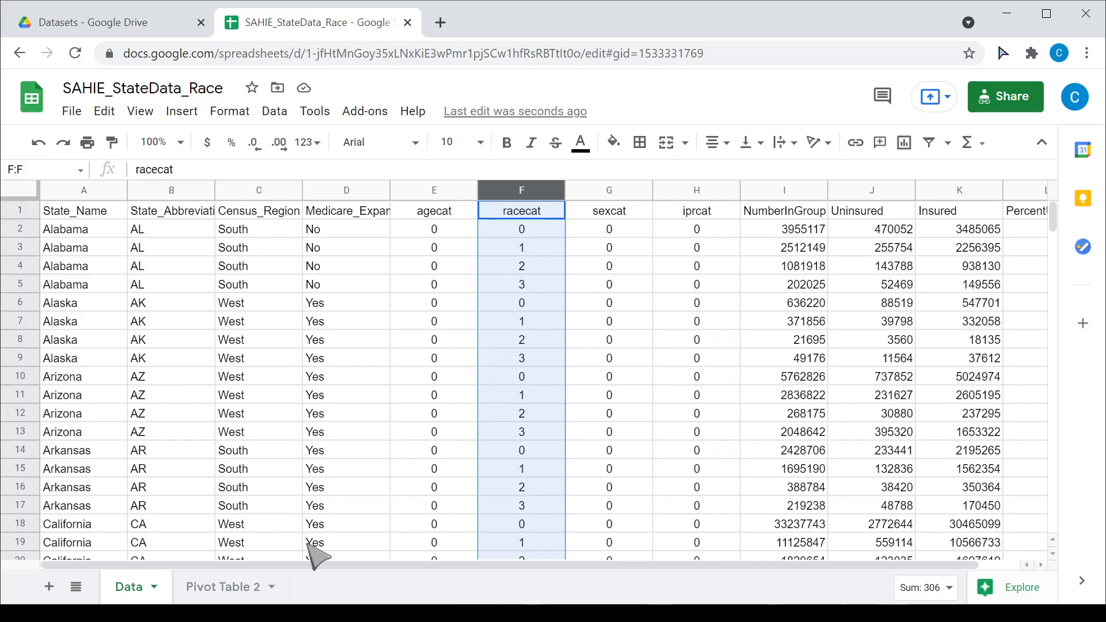
pyautogui.click(234, 587)
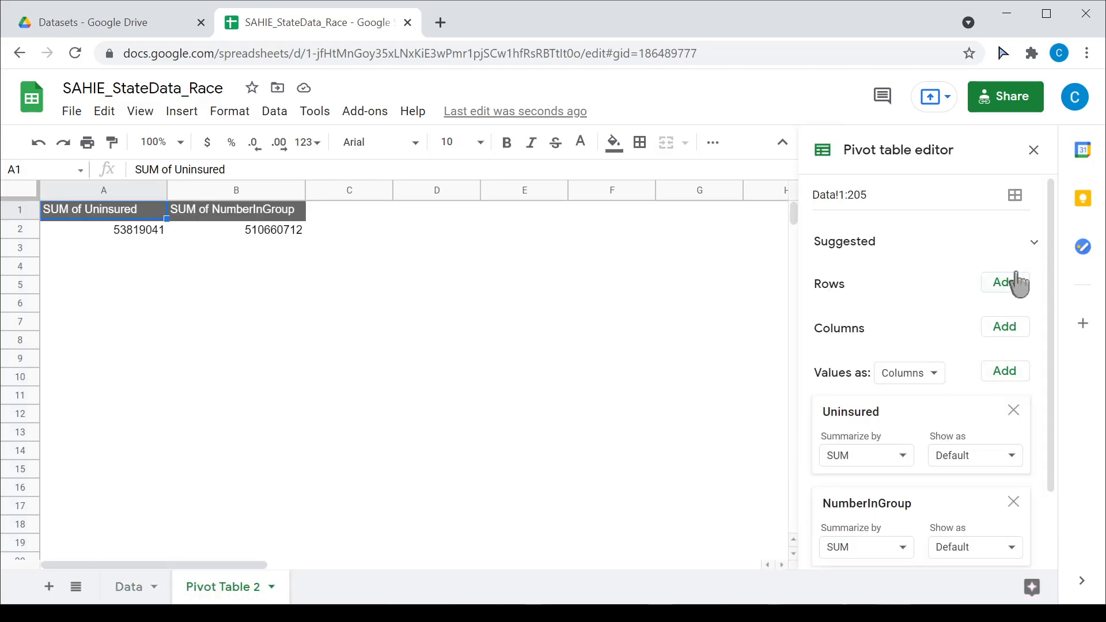
pyautogui.click(1017, 297)
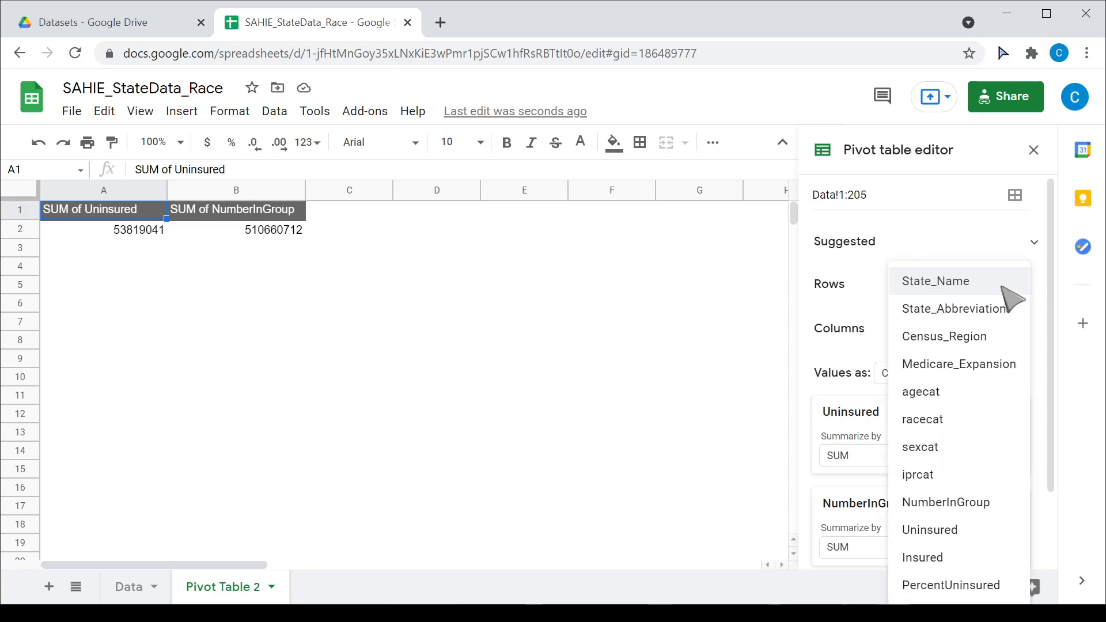
pyautogui.click(941, 429)
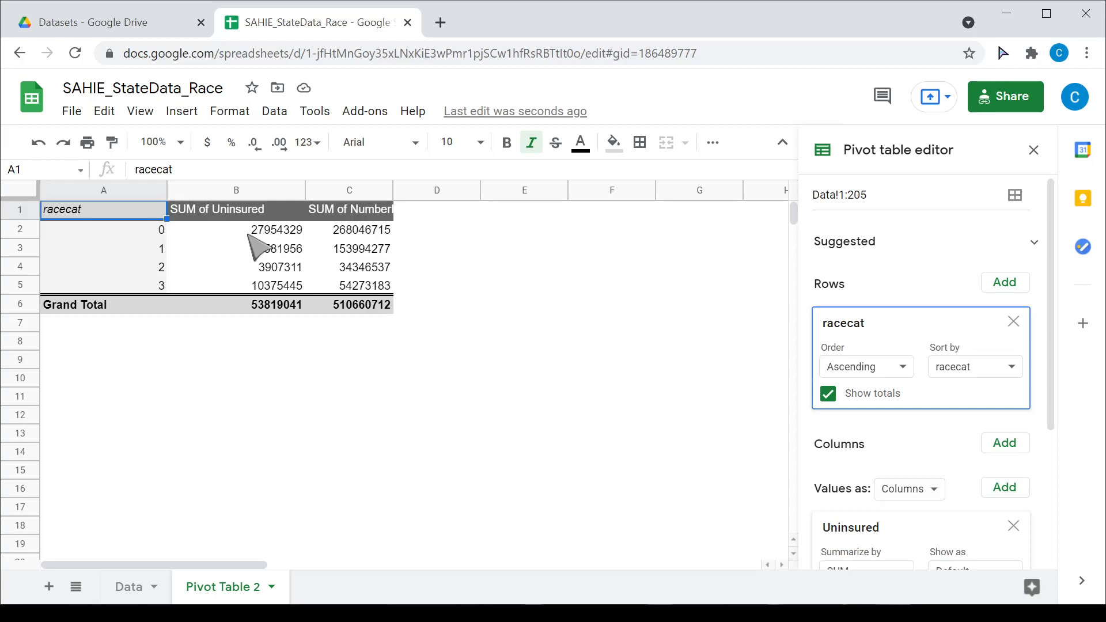
# - Compare the pivot table's sums by highlighting the rows for racecat 0, 1, 2 and 3 in turn, ending on racecat 0
pyautogui.moveTo(157, 235); pyautogui.dragTo(357, 240)
pyautogui.moveTo(160, 252); pyautogui.dragTo(366, 259)
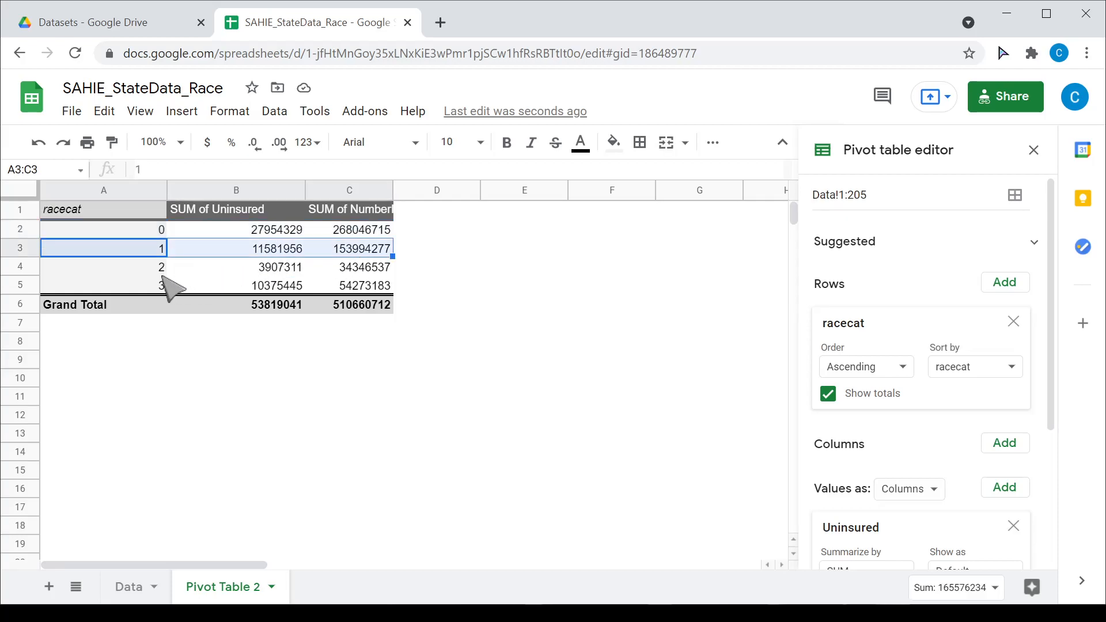
pyautogui.moveTo(152, 270); pyautogui.dragTo(350, 271)
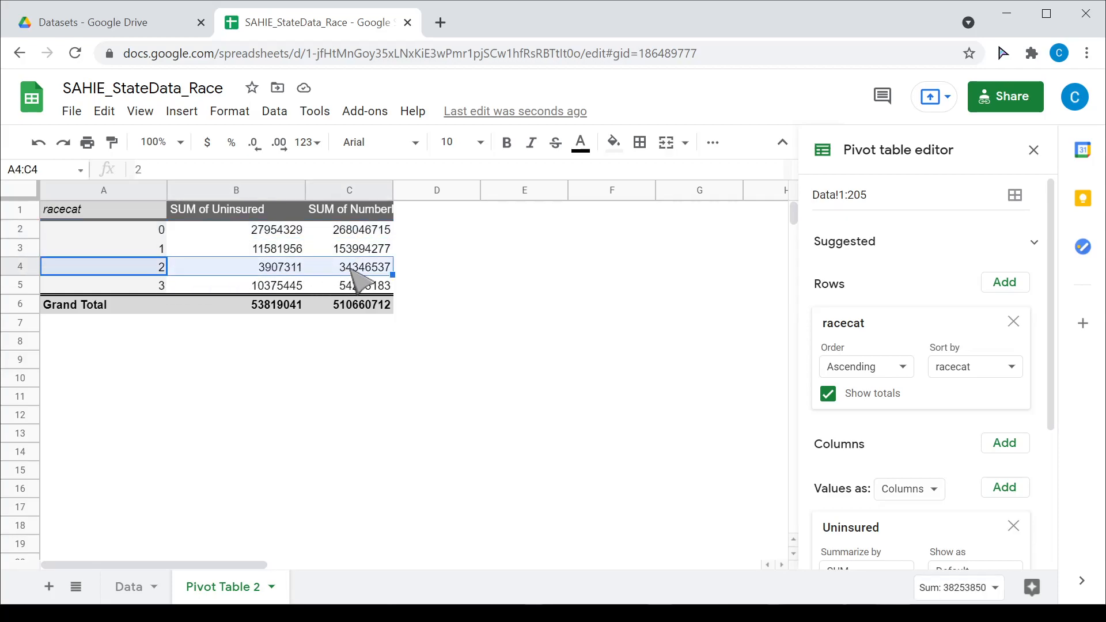
pyautogui.moveTo(159, 285); pyautogui.dragTo(357, 288)
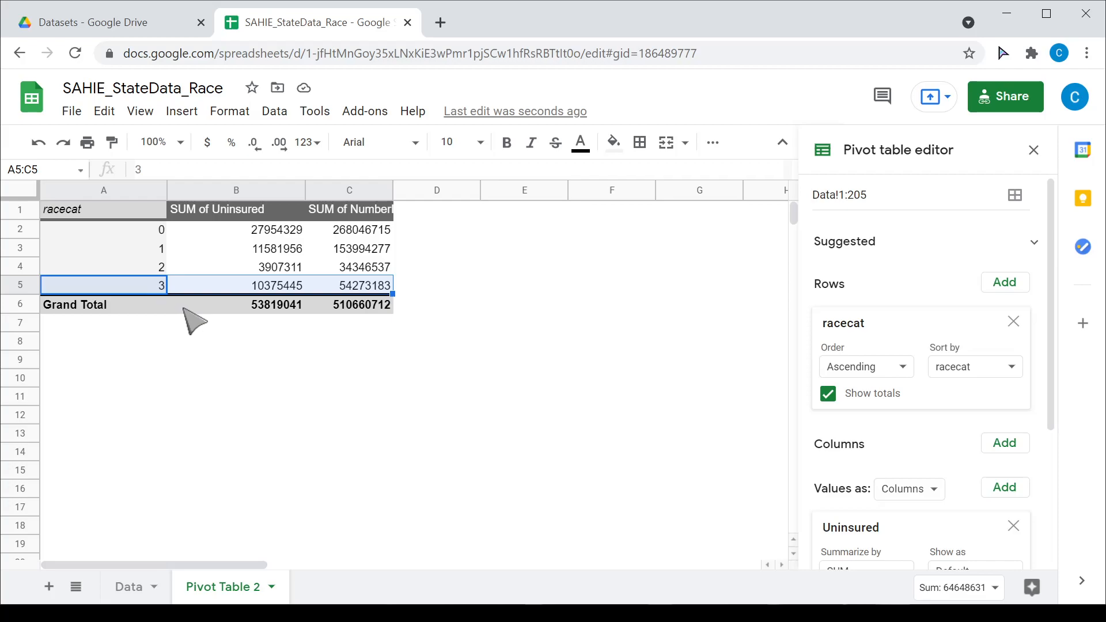
pyautogui.moveTo(114, 234); pyautogui.dragTo(363, 238)
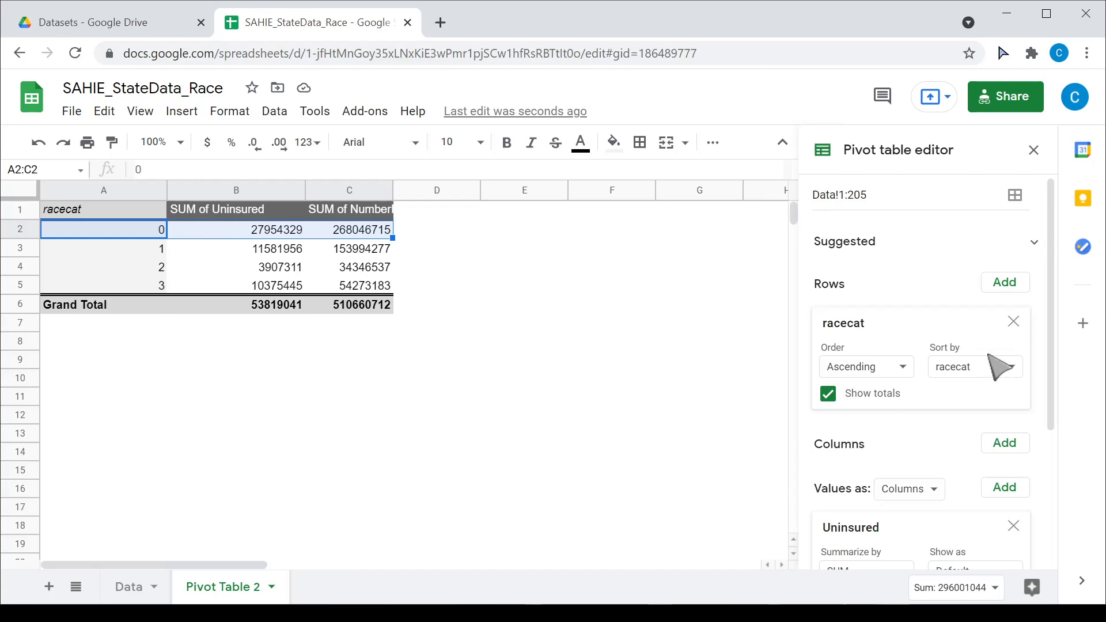
# - Add a racecat filter to the pivot table that excludes the value 0 and keeps 1, 2 and 3
pyautogui.moveTo(1051, 327); pyautogui.dragTo(1037, 522)
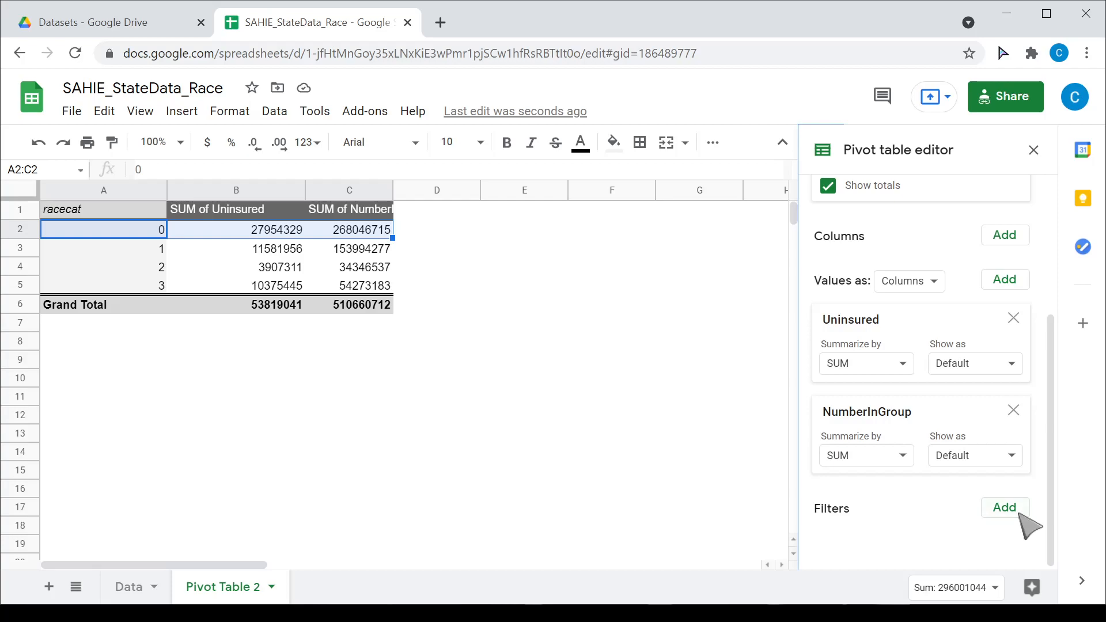
pyautogui.click(1005, 508)
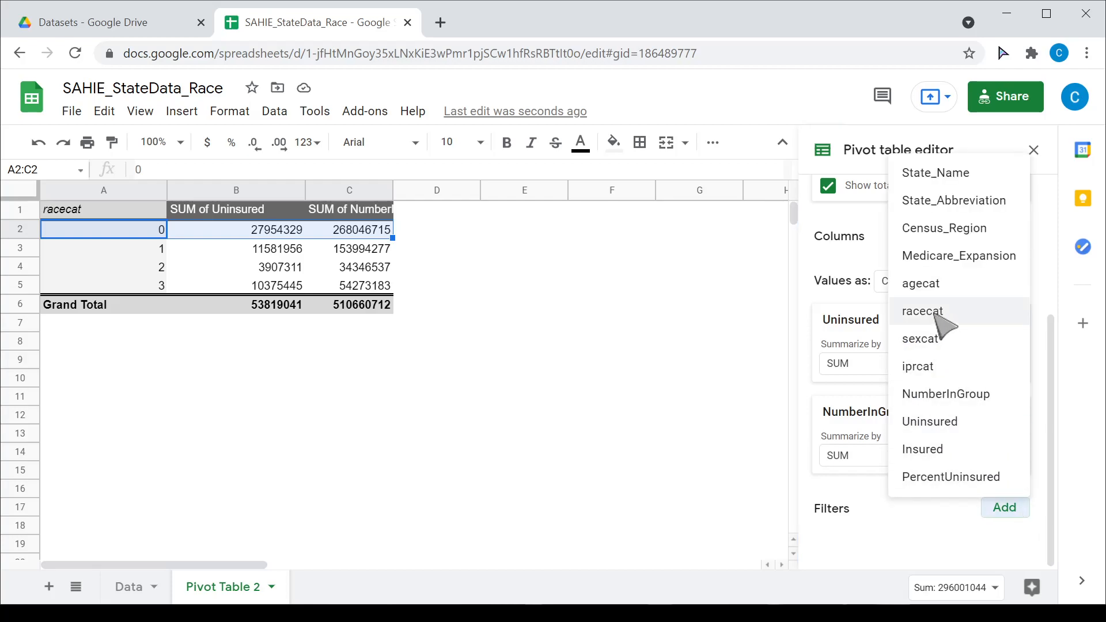
pyautogui.click(935, 313)
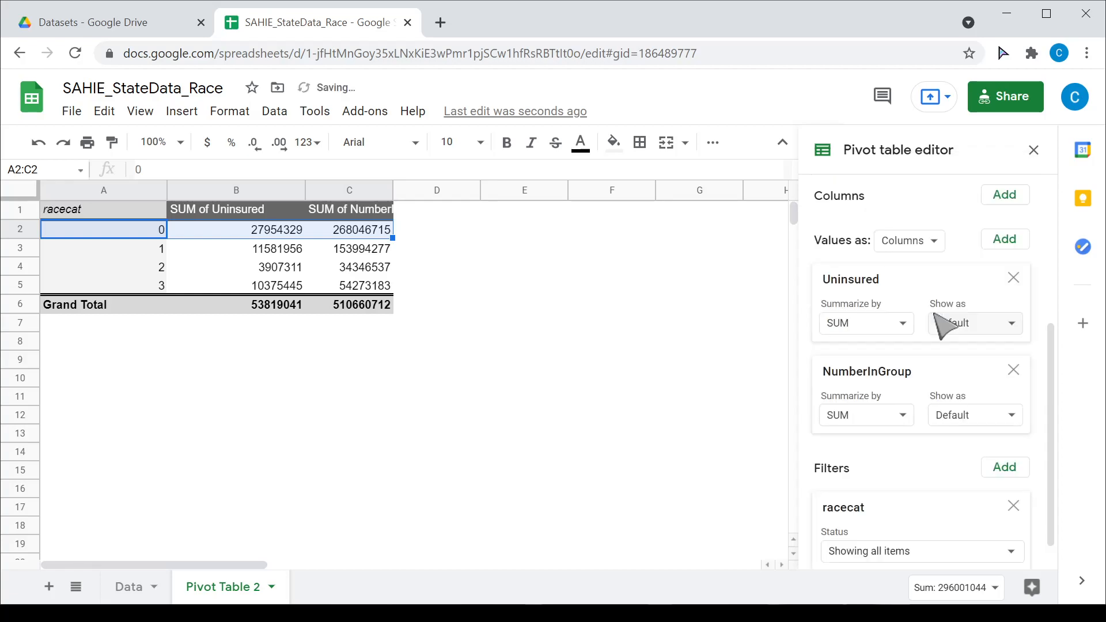
pyautogui.scroll(-1, 1048, 394)
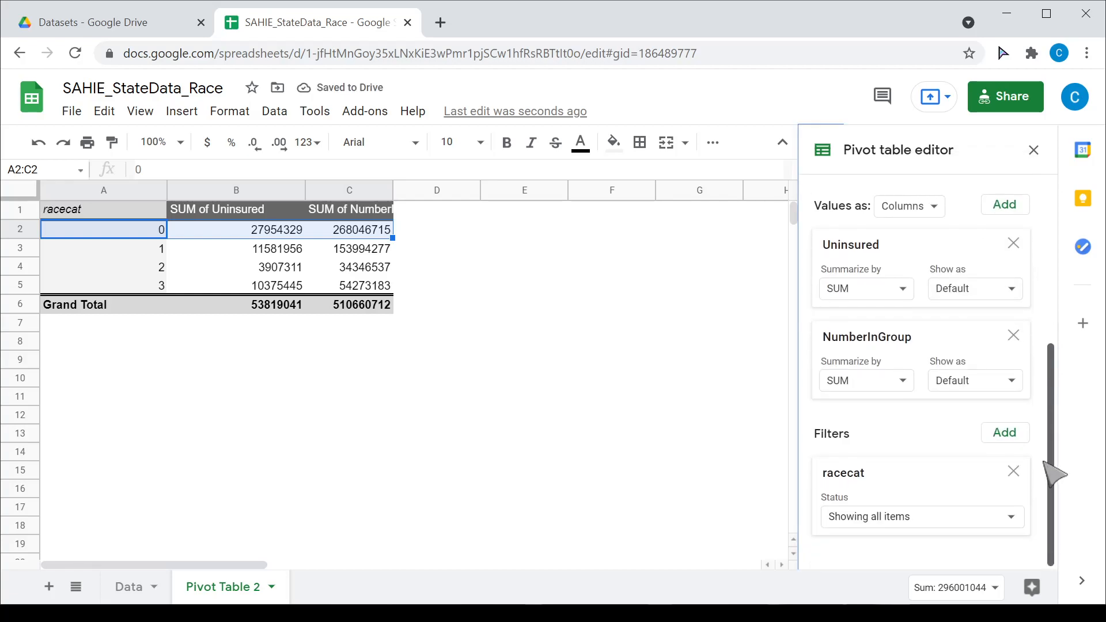
pyautogui.click(892, 518)
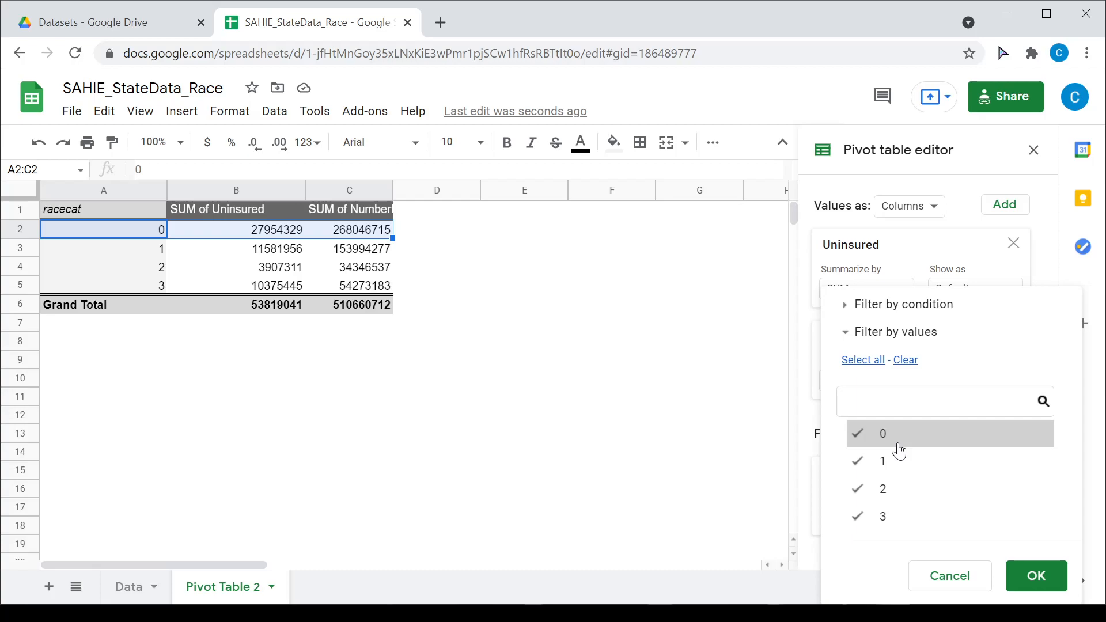
pyautogui.click(1036, 576)
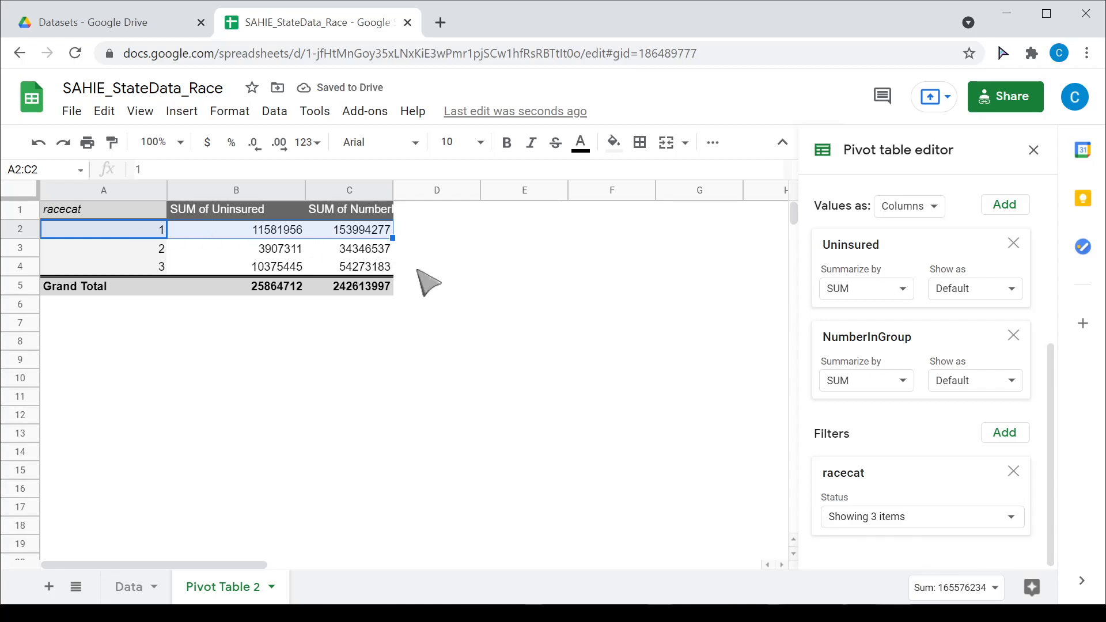
# - Enter the header "% Uninsured" in cell D1, beside the pivot table
pyautogui.click(429, 213)
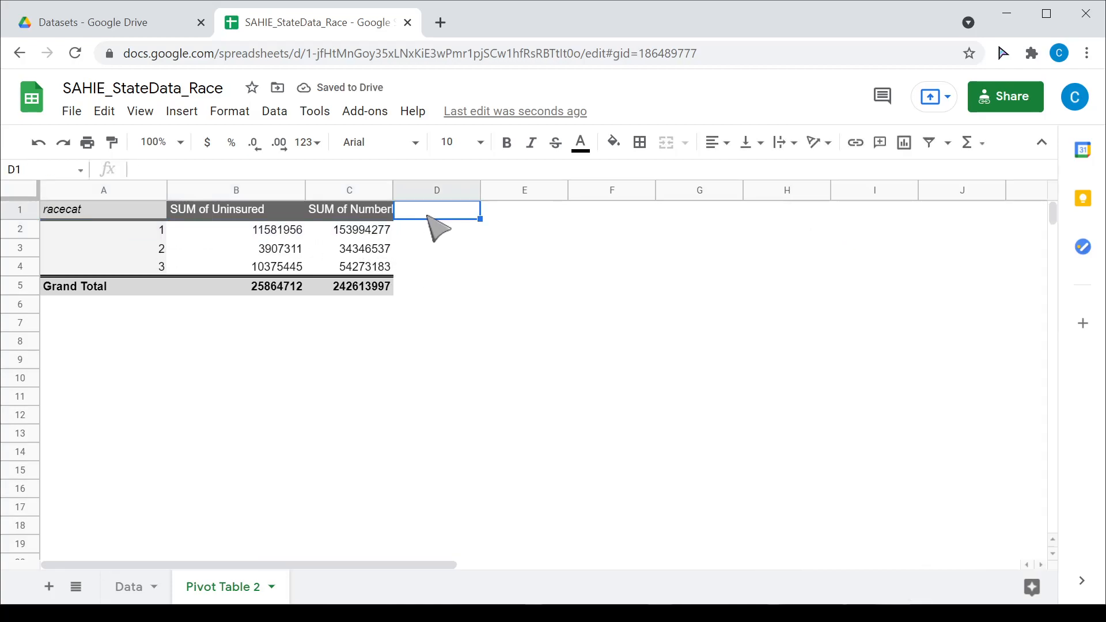
pyautogui.write('%')
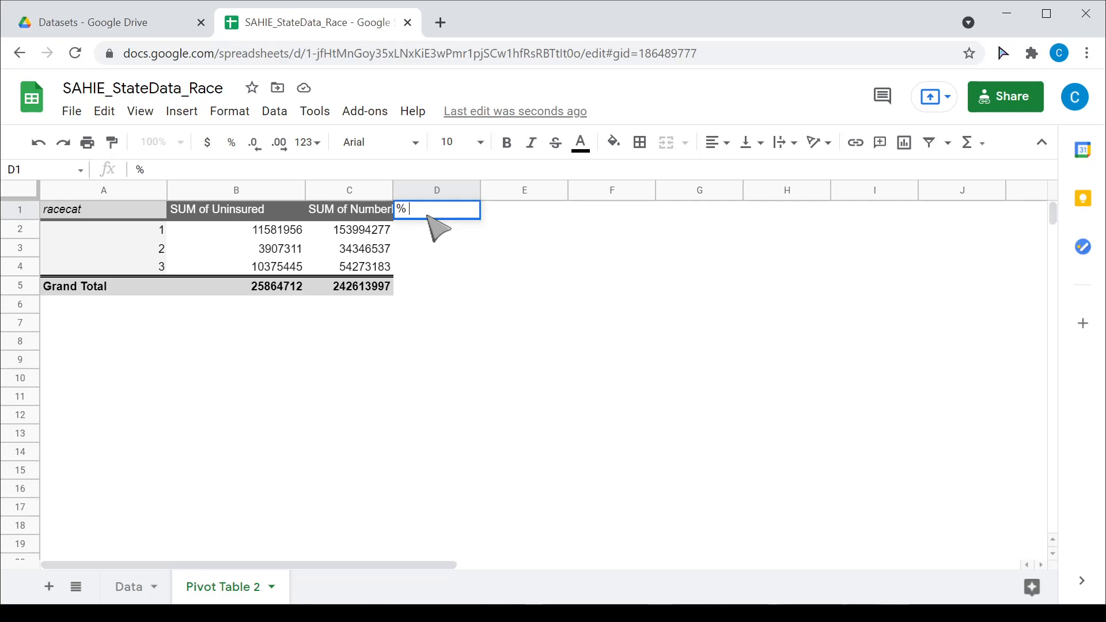
pyautogui.write(' Uninsured')
pyautogui.press('Return')
# - Calculate the uninsured share for racecat 1 in cell D2 with the formula =B2/C2
pyautogui.write('=')
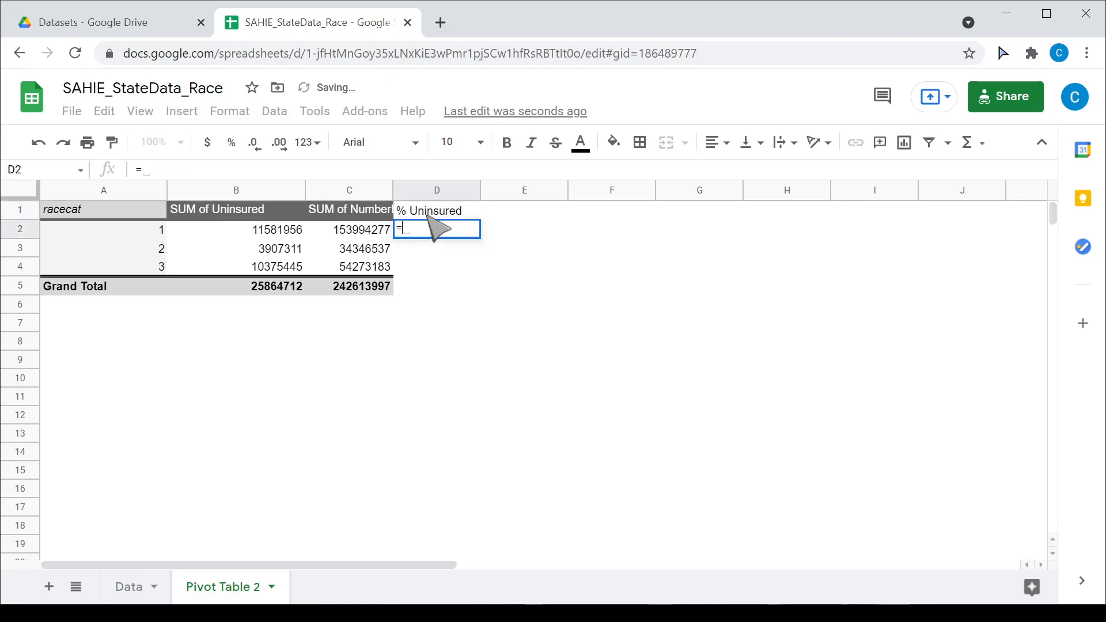
pyautogui.click(277, 231)
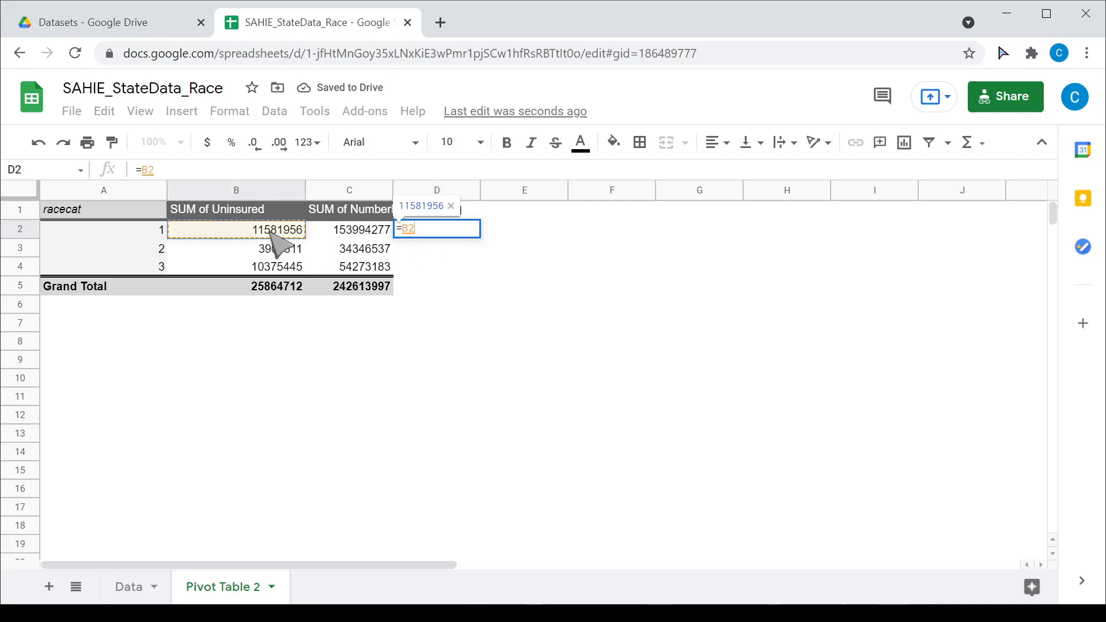
pyautogui.write('/')
pyautogui.click(356, 233)
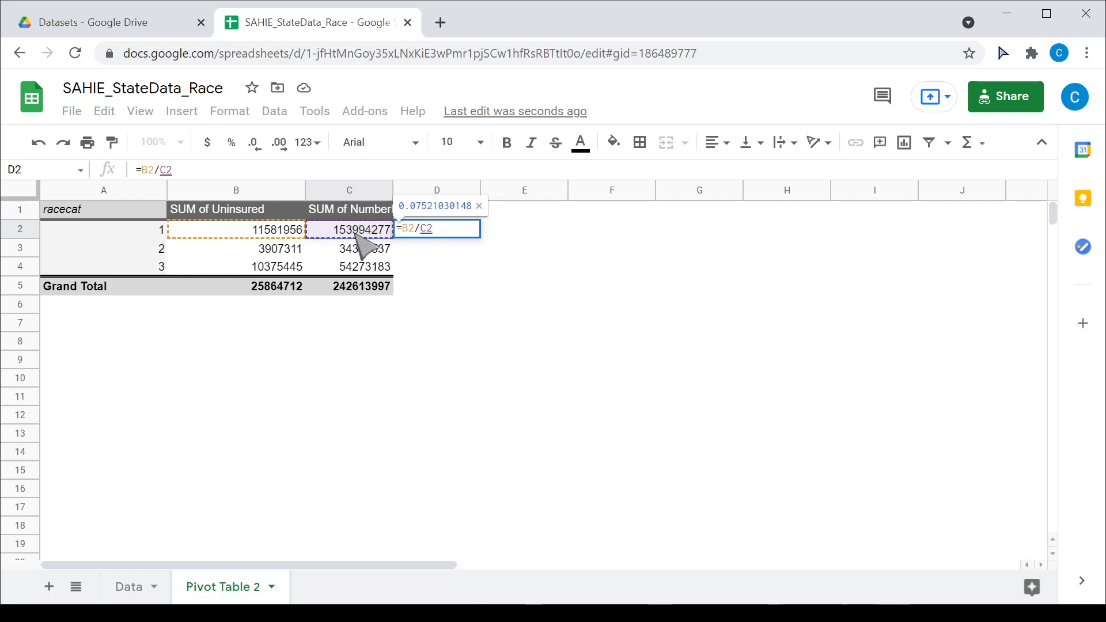
pyautogui.press('Return')
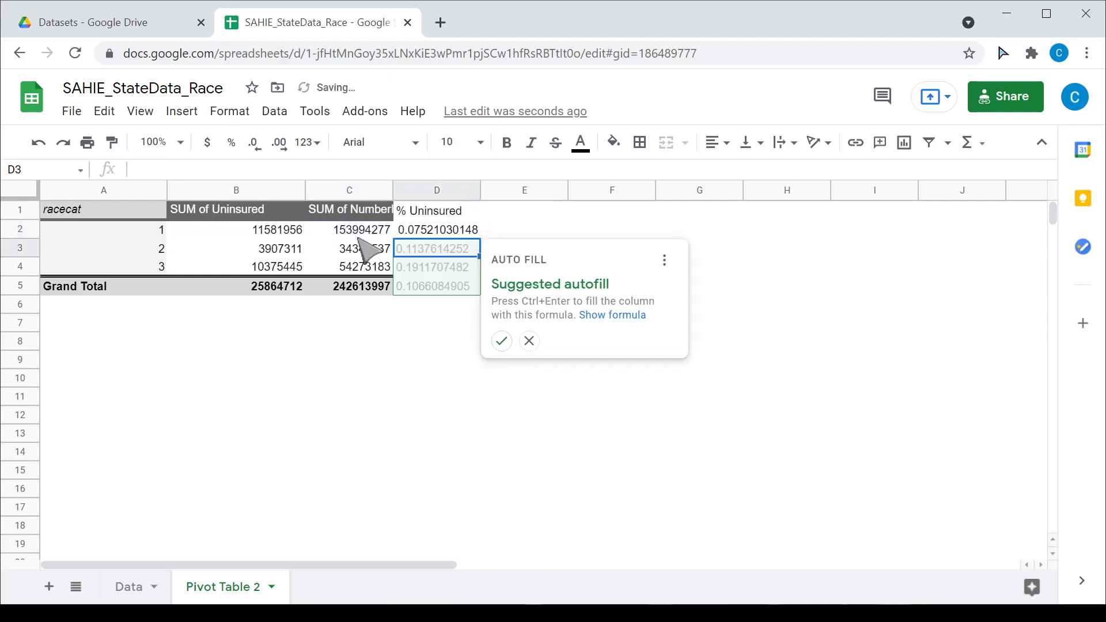
# - Dismiss the autofill suggestion and fill the D2 formula down through D4 for racecat 2 and 3
pyautogui.click(429, 362)
pyautogui.click(452, 231)
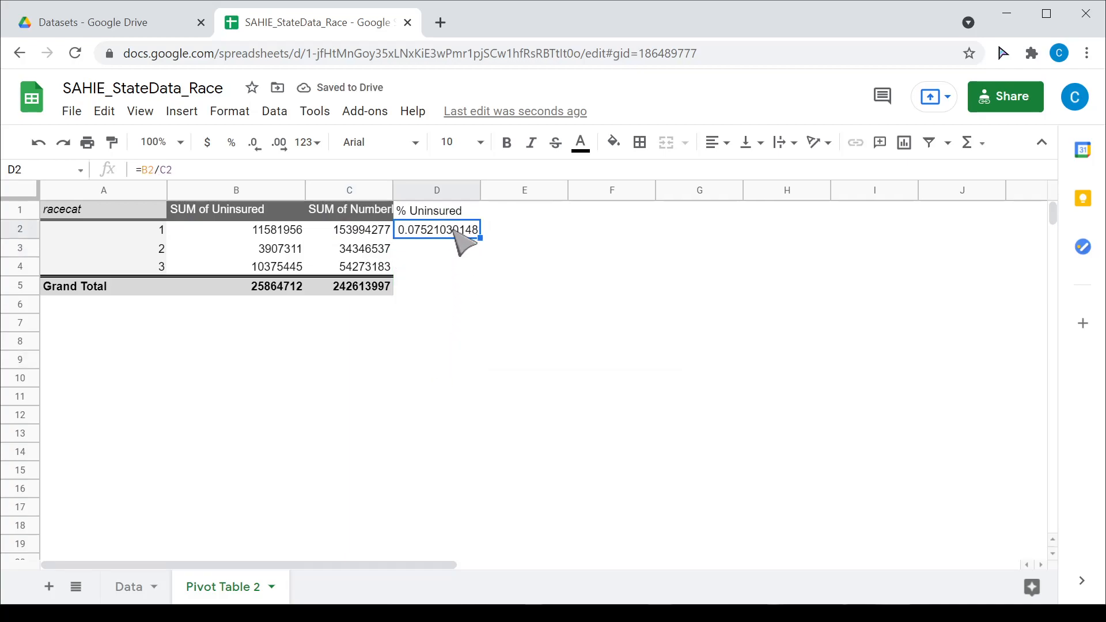
pyautogui.click(488, 245)
pyautogui.click(473, 232)
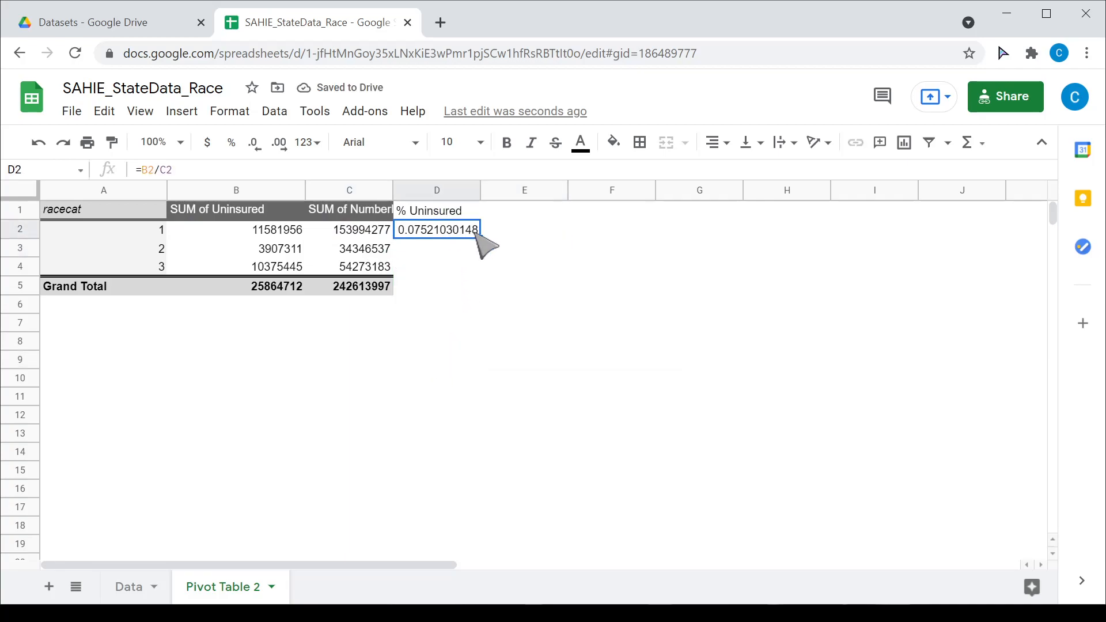
pyautogui.moveTo(479, 238); pyautogui.dragTo(477, 268)
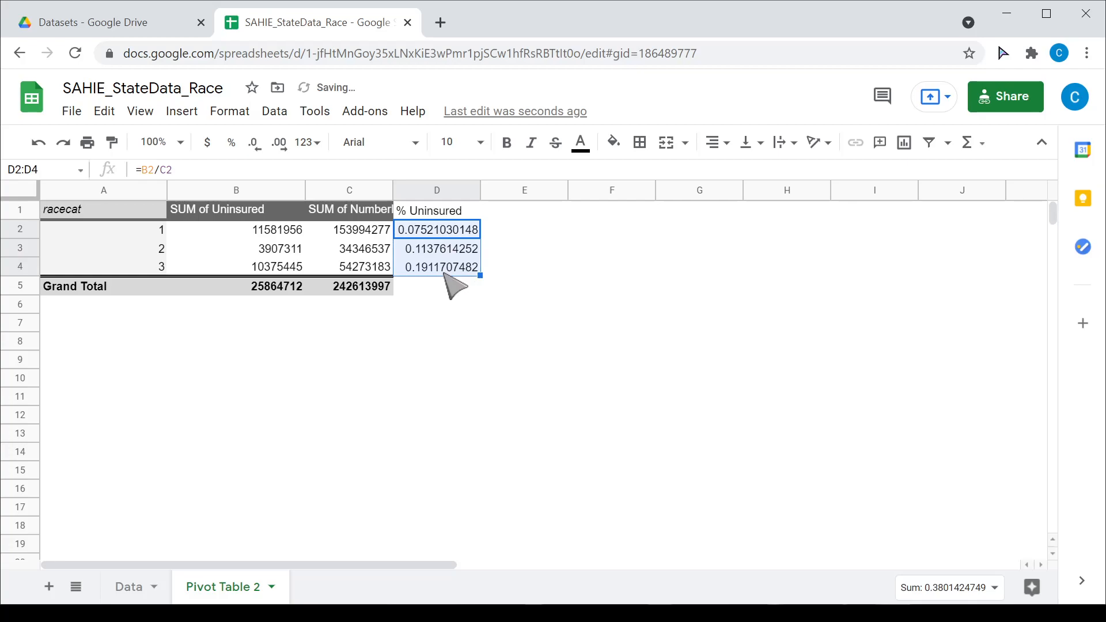
# - Format the calculated values in D2:D4 as Percent and deselect the range
pyautogui.click(229, 111)
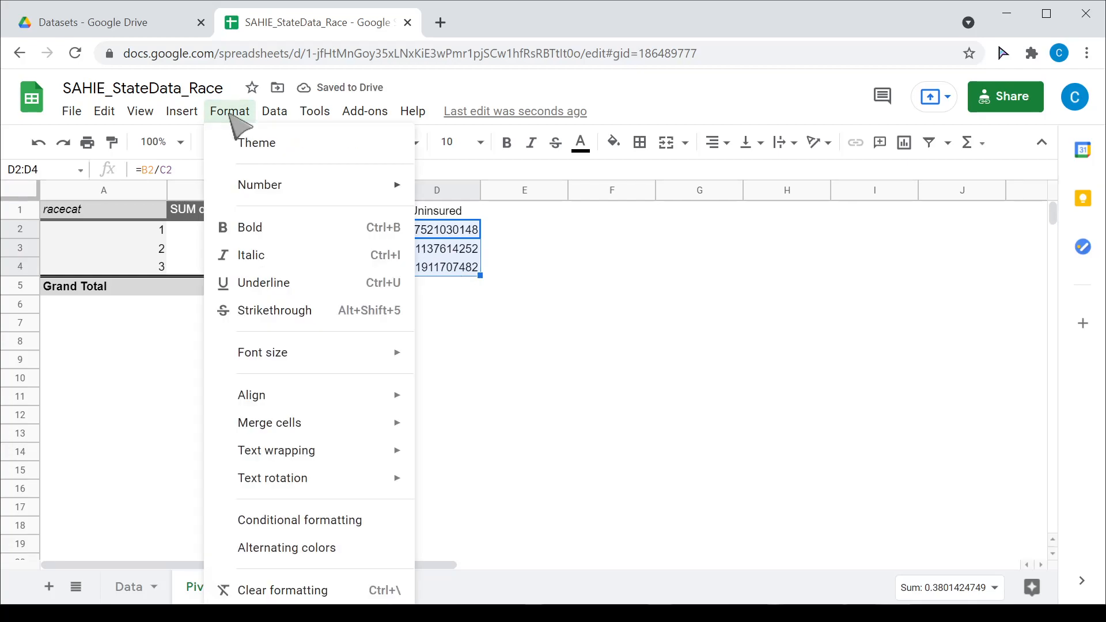
pyautogui.moveTo(275, 185)
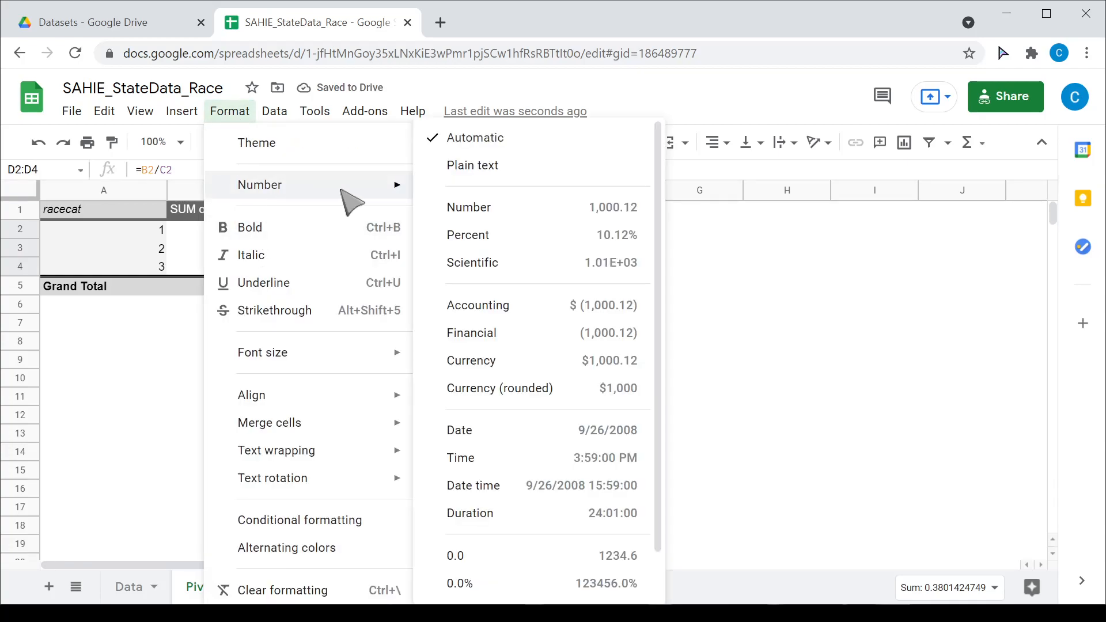
pyautogui.click(491, 236)
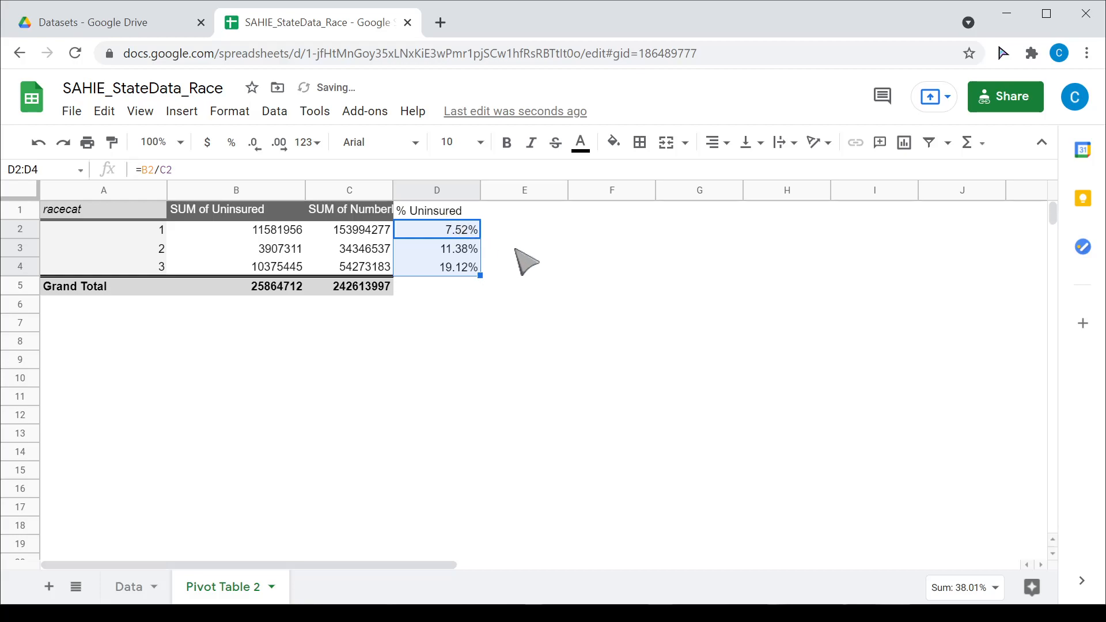
pyautogui.click(539, 273)
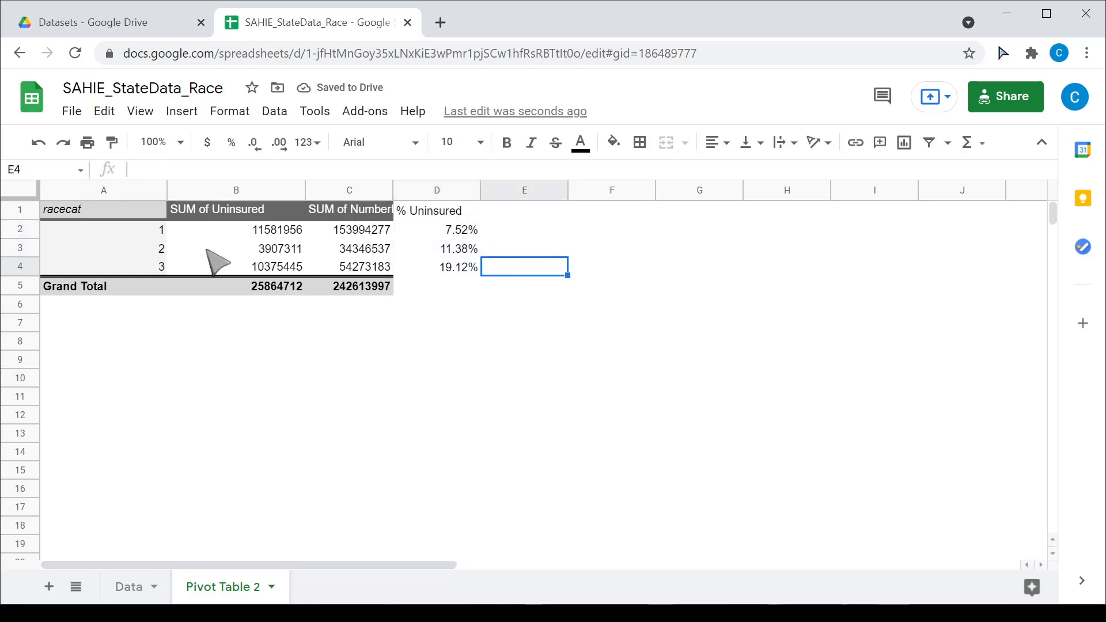